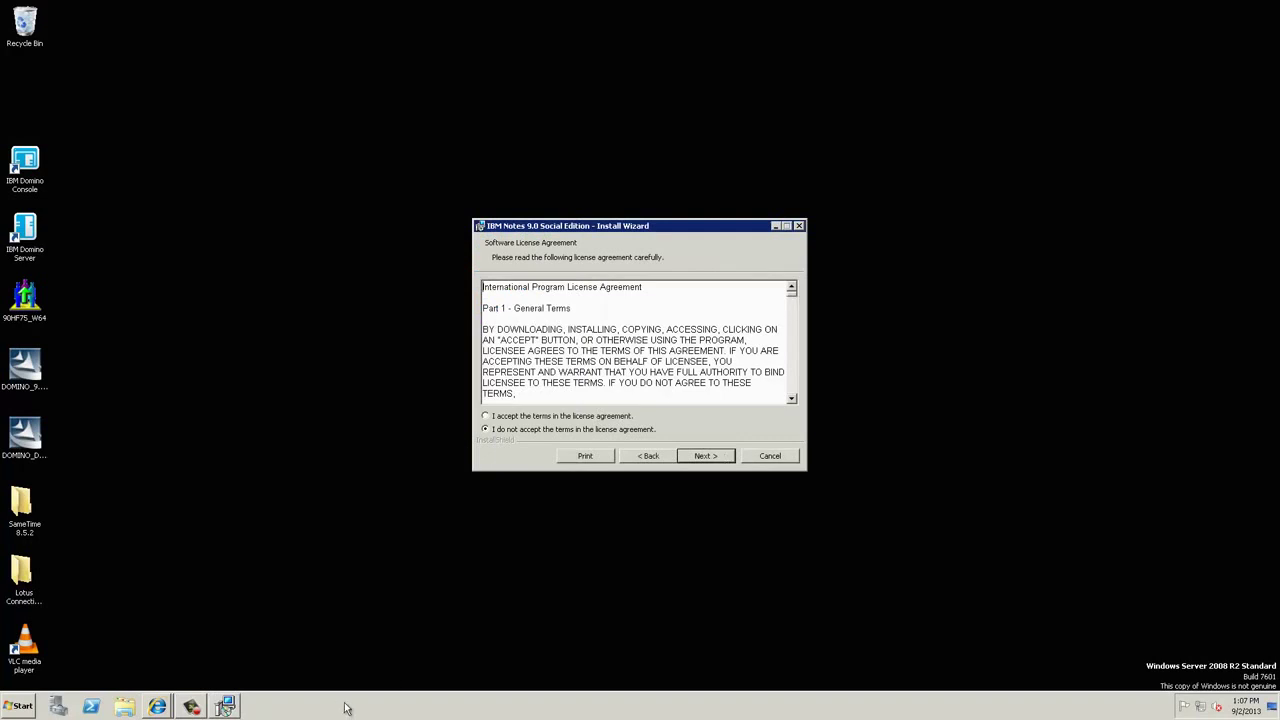
Step: Accept the IBM Notes 9.0 licence agreement and proceed to installation path selection
click(545, 418)
click(707, 456)
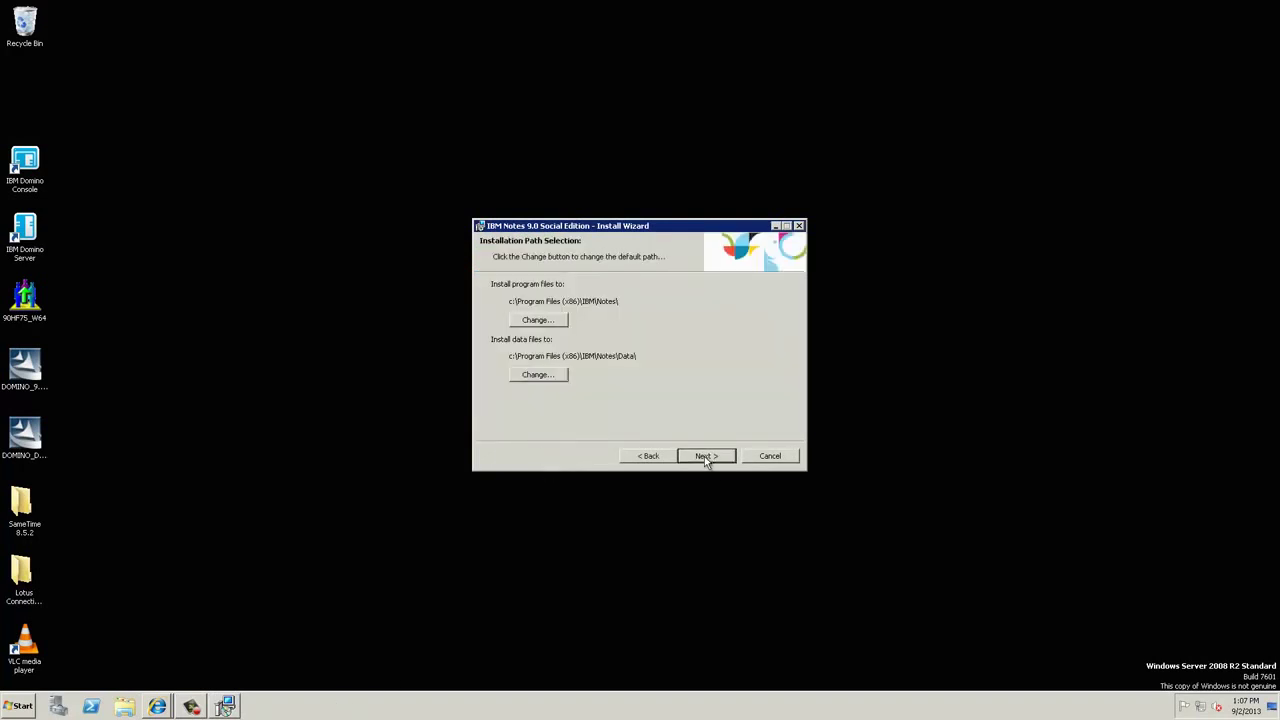
Step: Change the program files folder to c:\IBM\Notes\
click(536, 320)
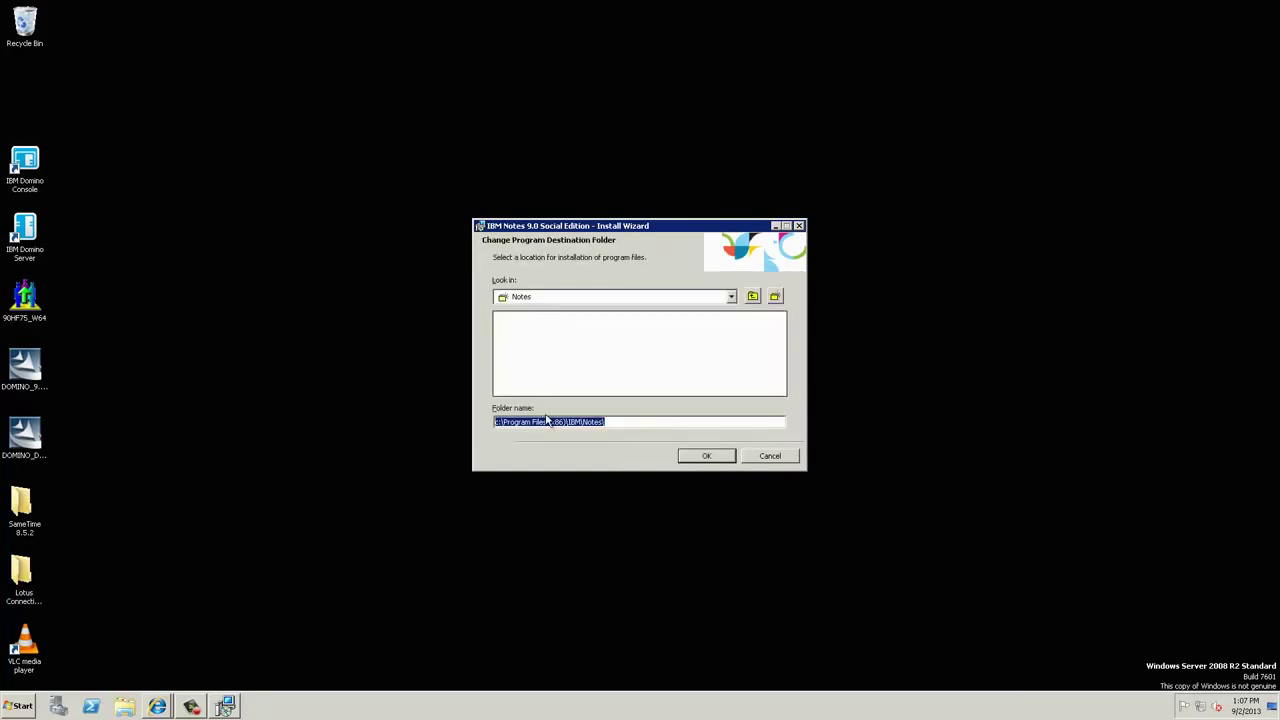
click(566, 421)
key(BackSpace)
key(BackSpace)
key(BackSpace)
key(BackSpace)
key(BackSpace)
key(BackSpace)
key(BackSpace)
key(BackSpace)
key(BackSpace)
key(BackSpace)
key(BackSpace)
key(BackSpace)
key(BackSpace)
key(BackSpace)
key(BackSpace)
key(BackSpace)
key(BackSpace)
key(BackSpace)
key(BackSpace)
click(697, 455)
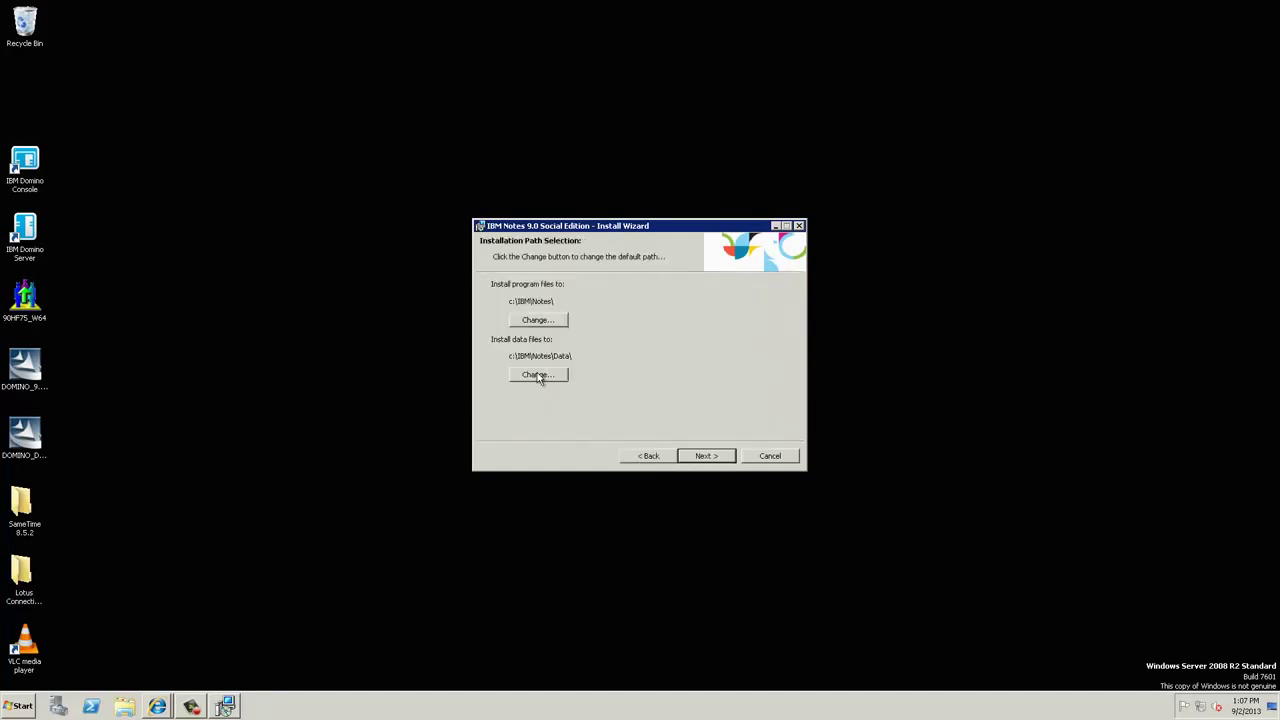
Step: Keep the data folder at c:\IBM\Notes\Data\ and continue to Custom Setup
click(541, 376)
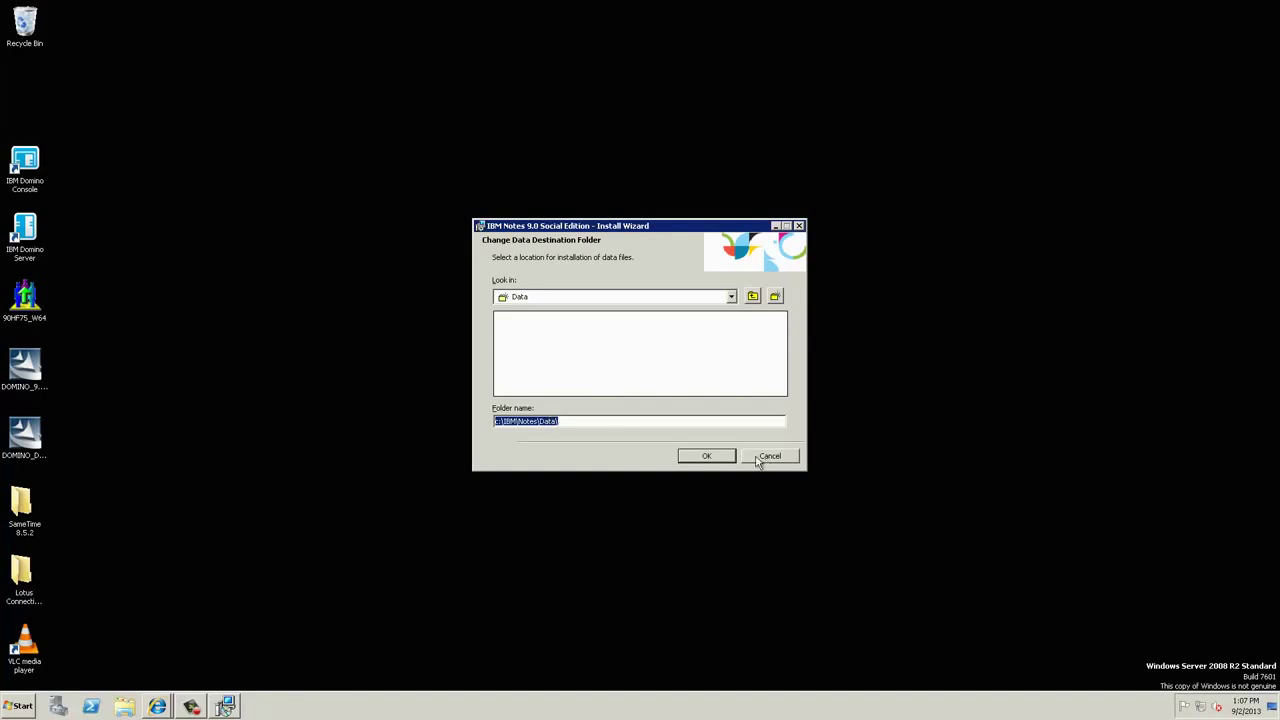
click(718, 459)
click(718, 457)
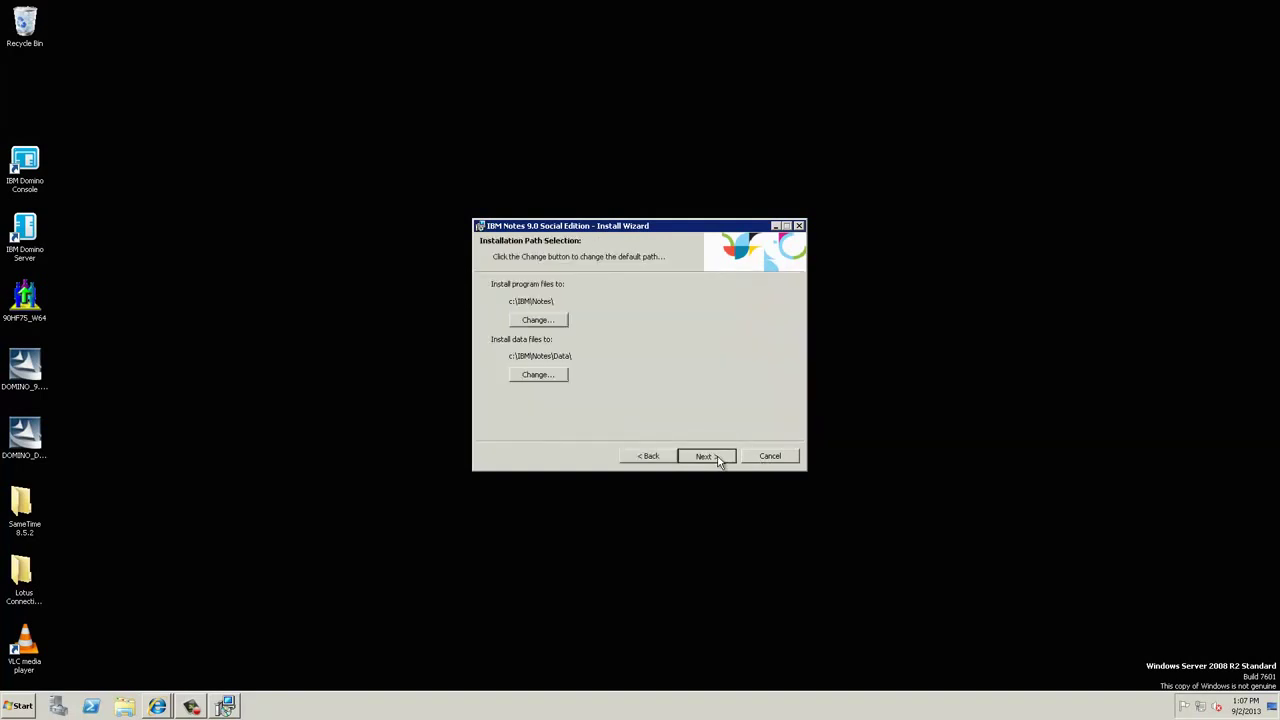
click(514, 305)
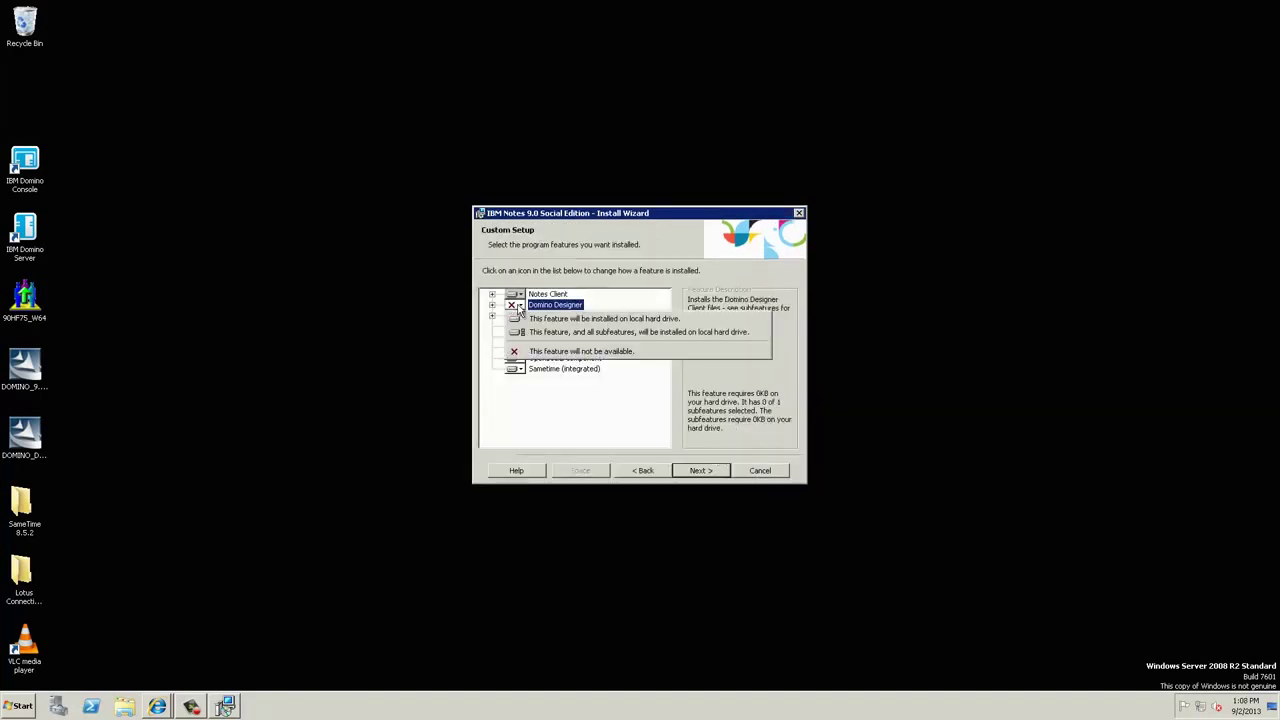
Step: Set Domino Designer and IBM Domino Administrator to install locally
click(521, 318)
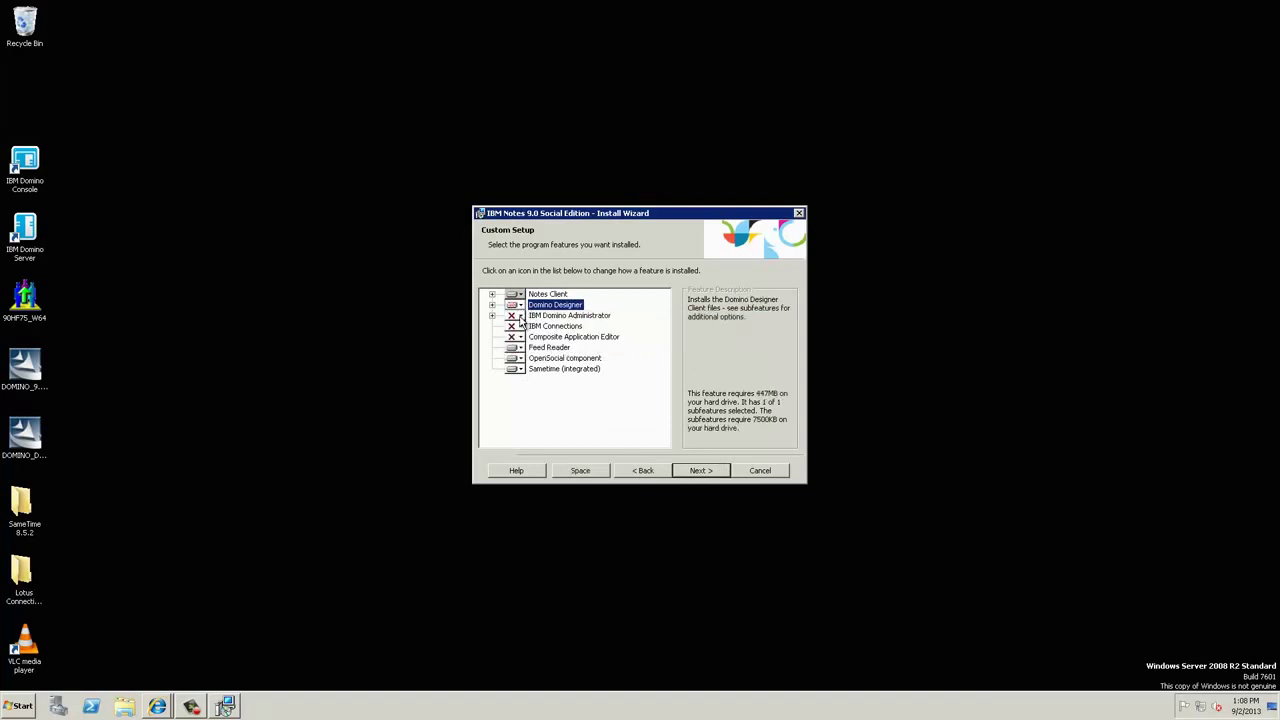
click(514, 315)
click(526, 328)
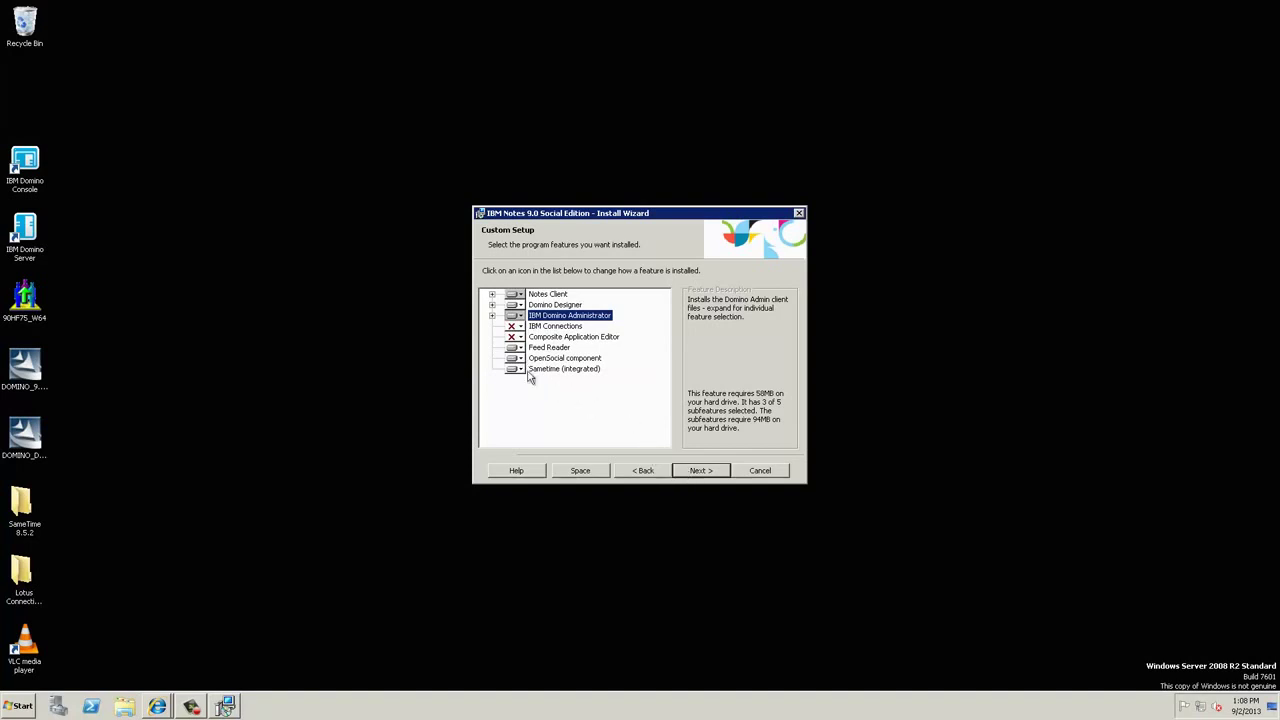
click(720, 472)
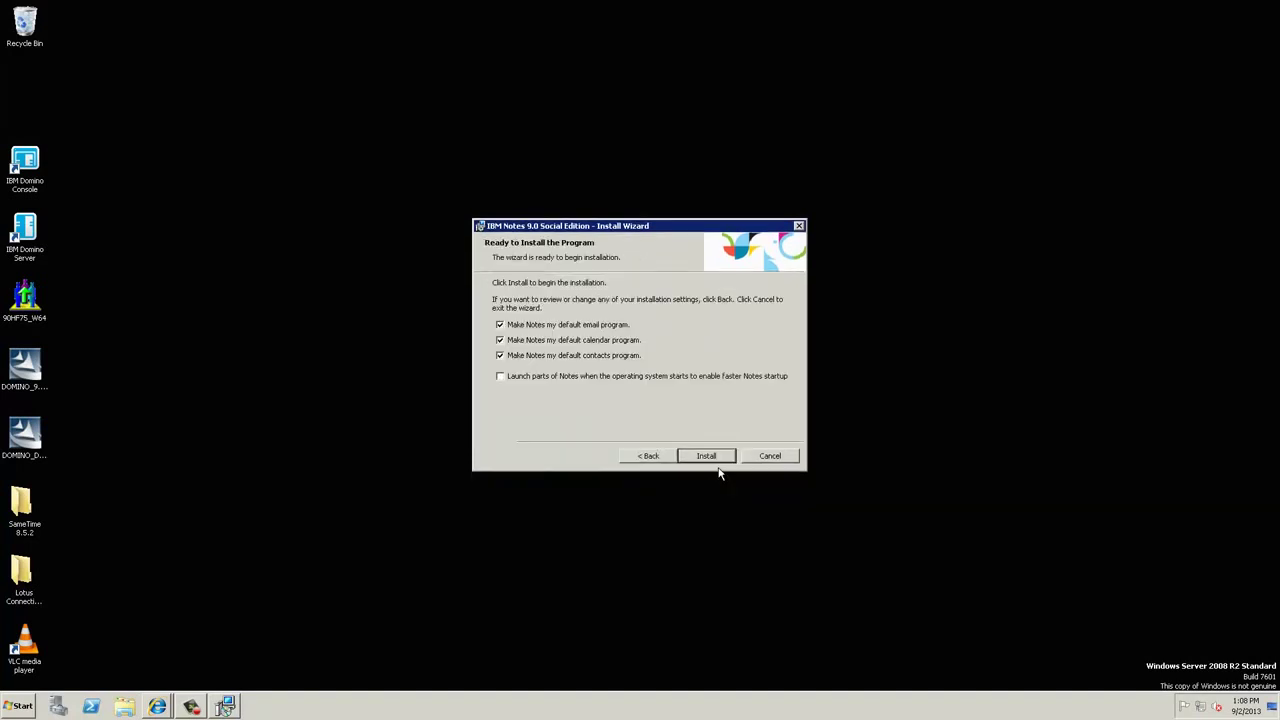
click(648, 455)
Step: Exclude Sametime (integrated), OpenSocial component and Feed Reader, then continue to the summary
click(515, 370)
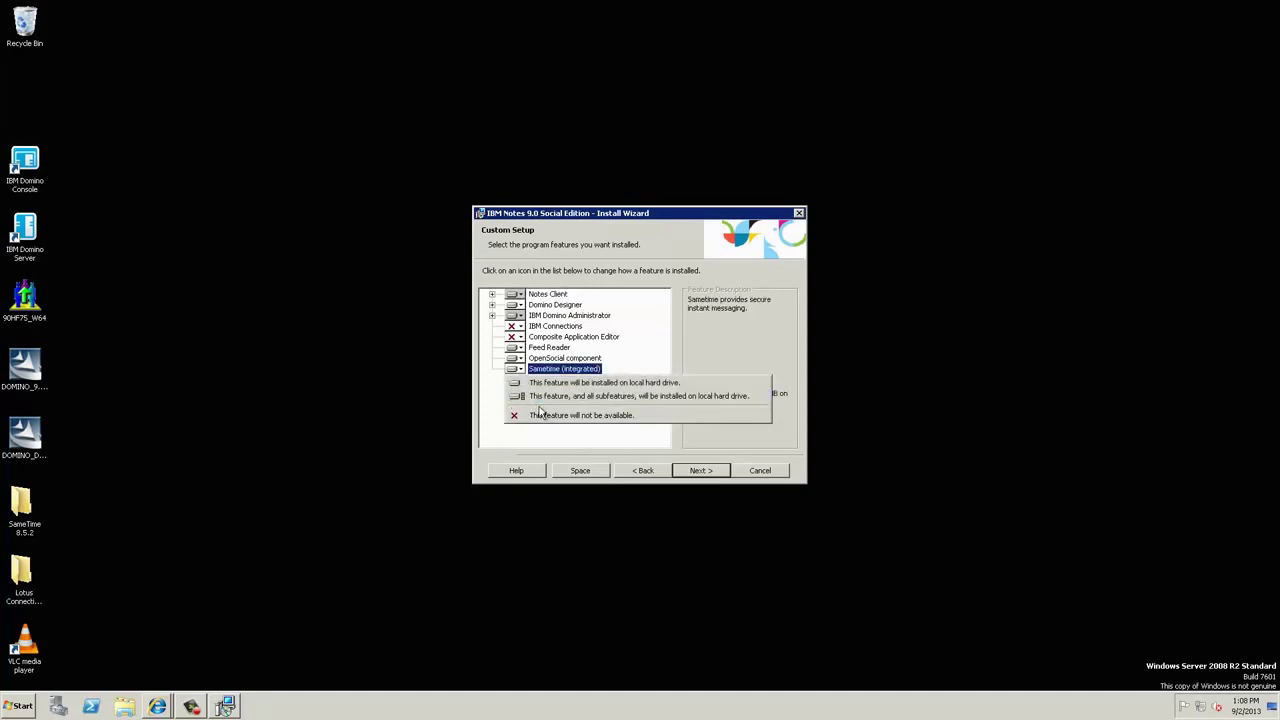
click(542, 415)
click(515, 358)
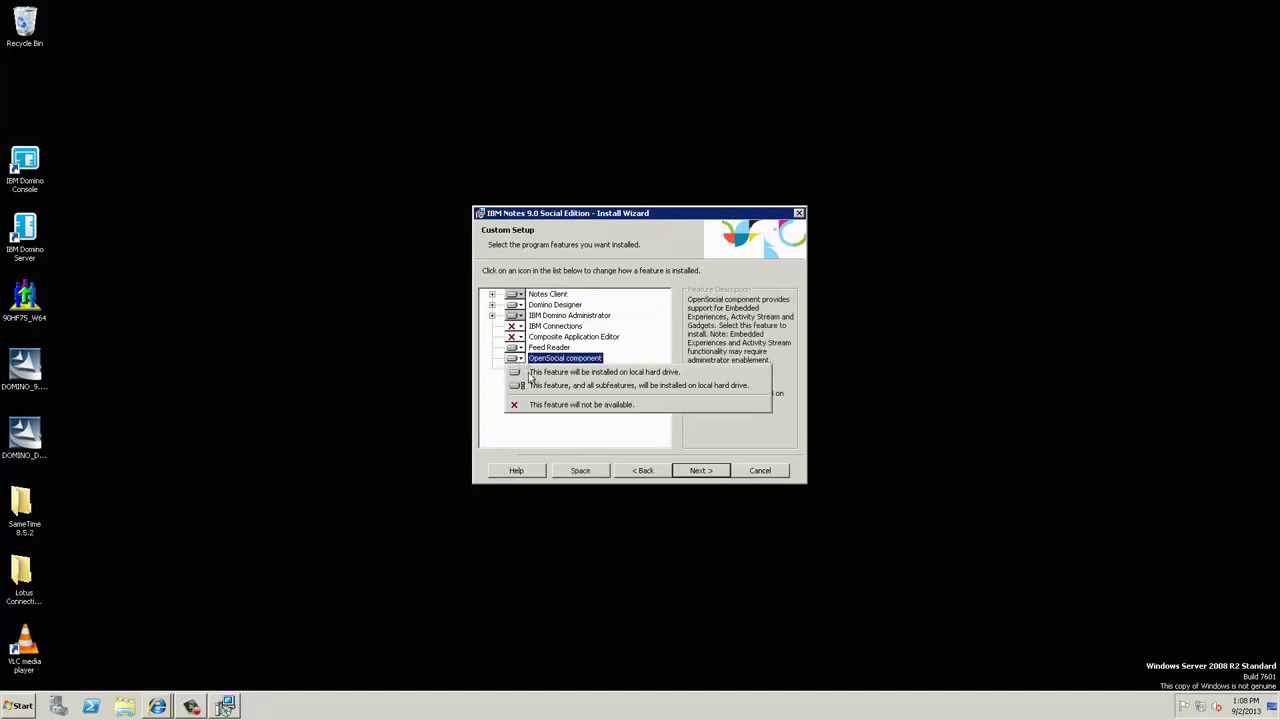
click(542, 406)
click(517, 348)
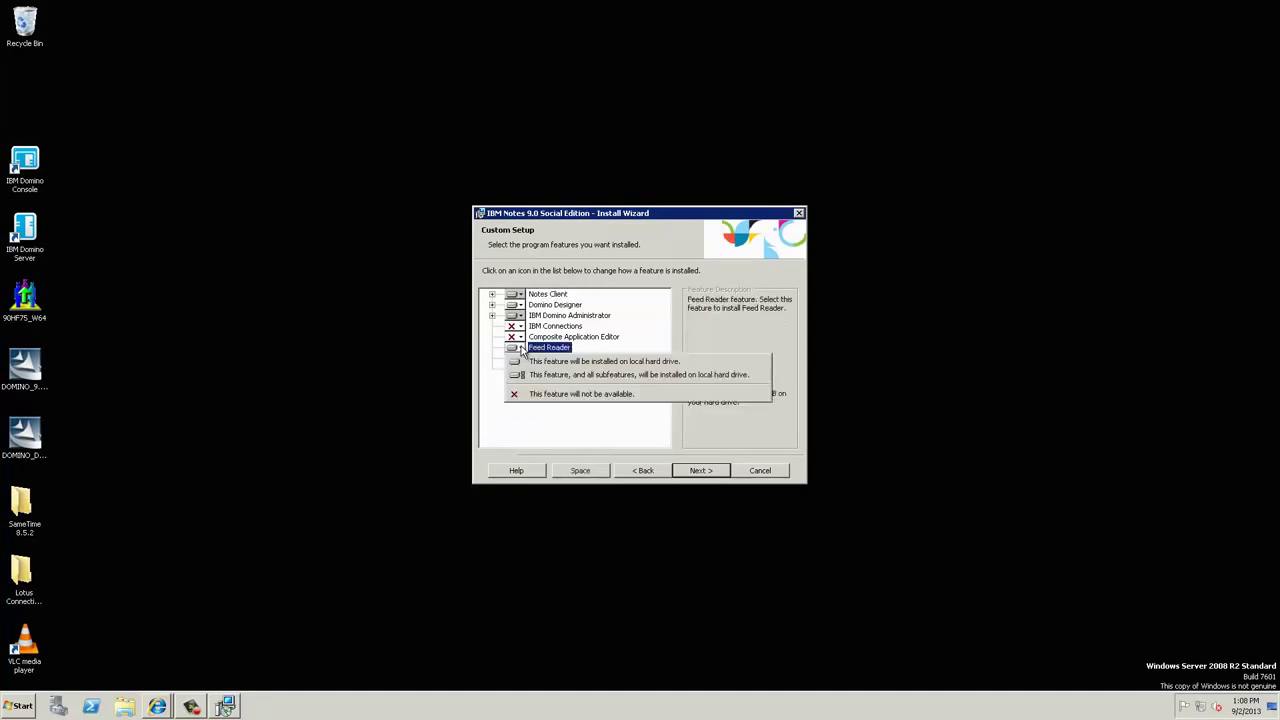
click(542, 395)
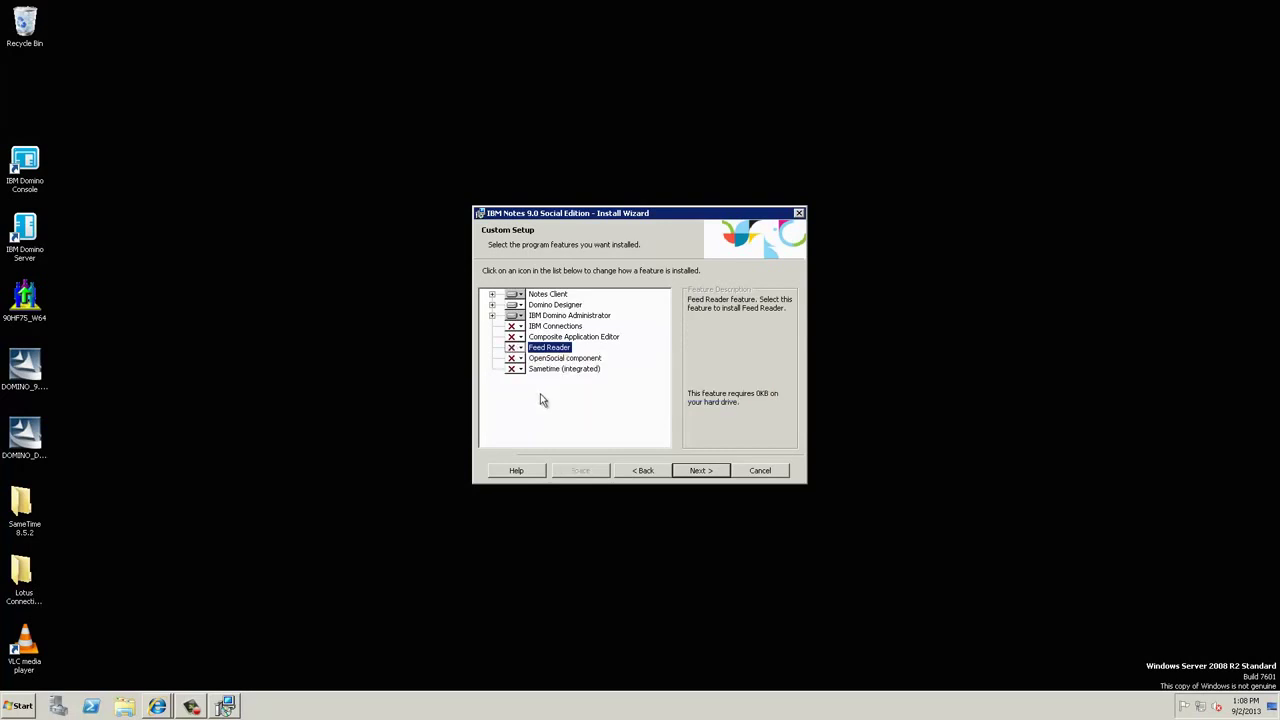
click(686, 470)
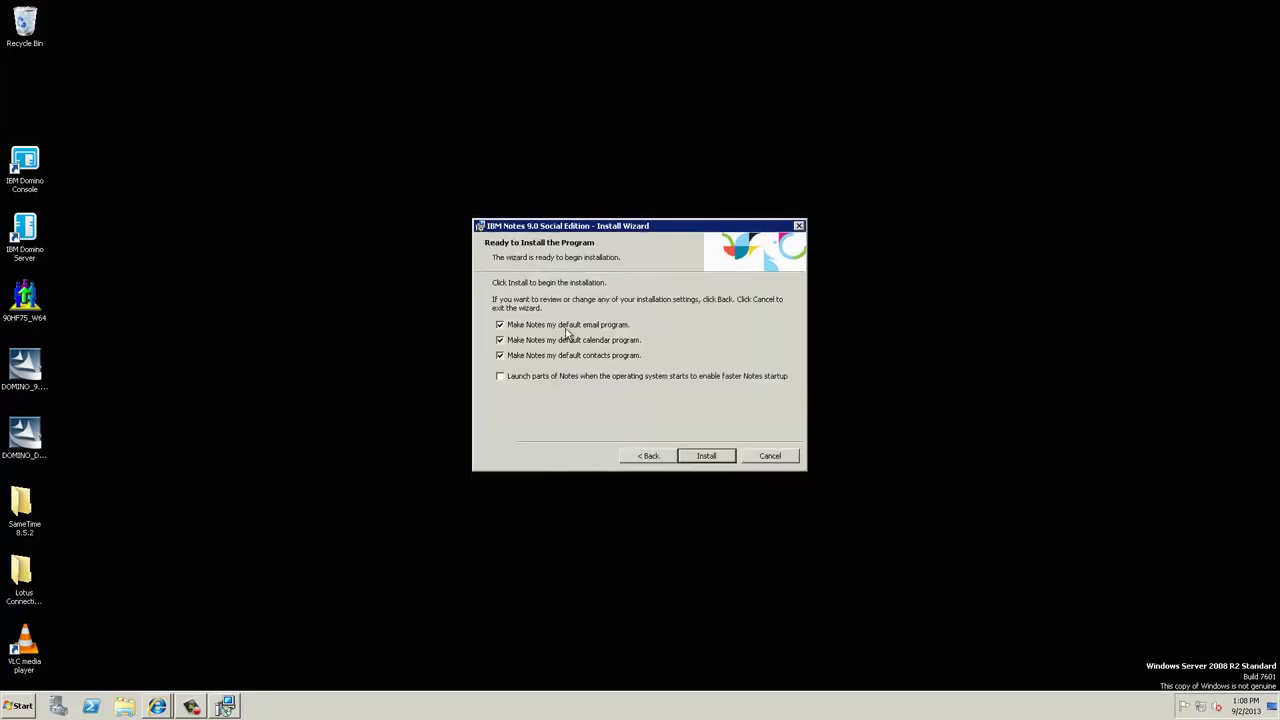
Step: Install IBM Notes 9.0 Social Edition and let the wizard run to completion
click(705, 456)
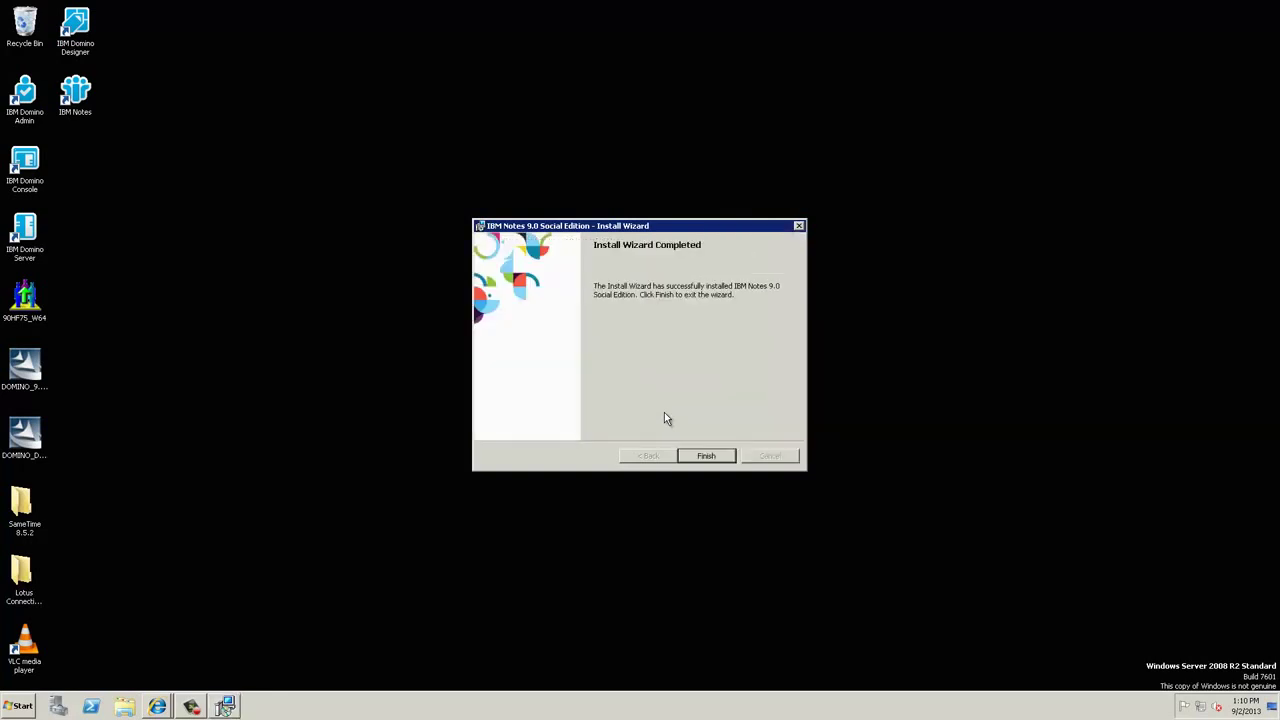
Step: Close the wizard, stack the Designer, Notes and Admin desktop shortcuts, and launch IBM Notes
click(707, 456)
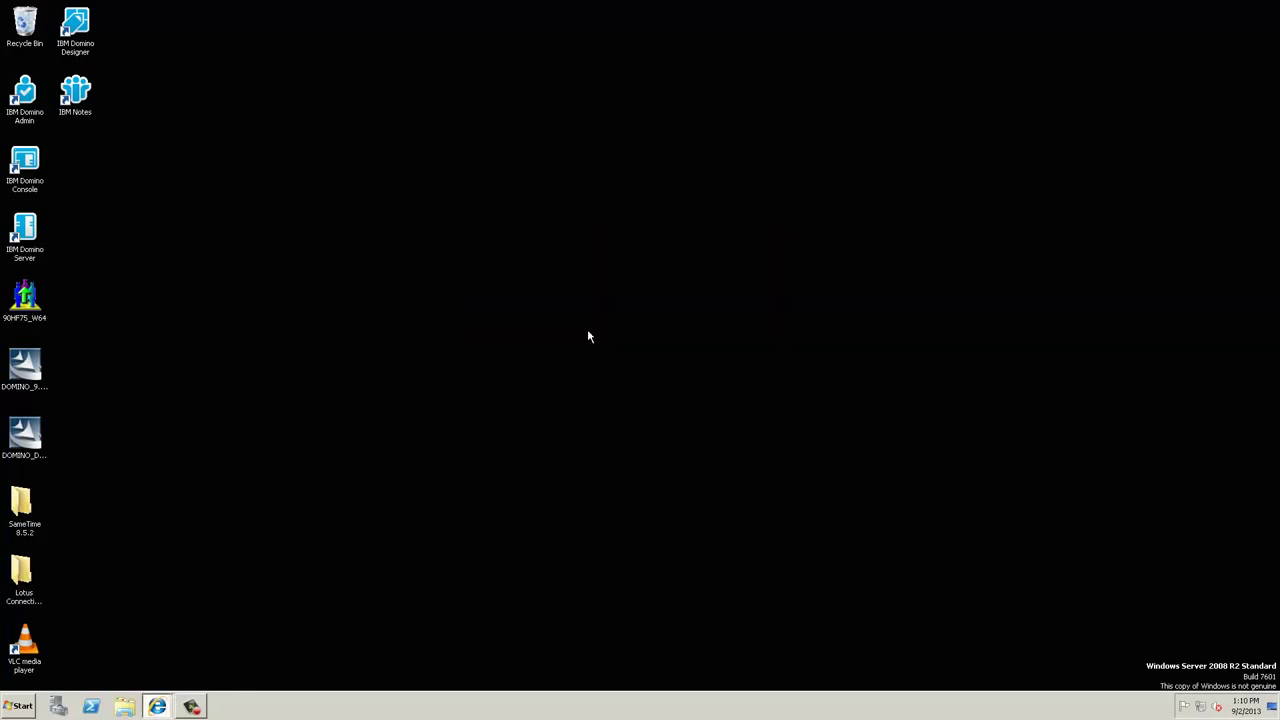
click(82, 93)
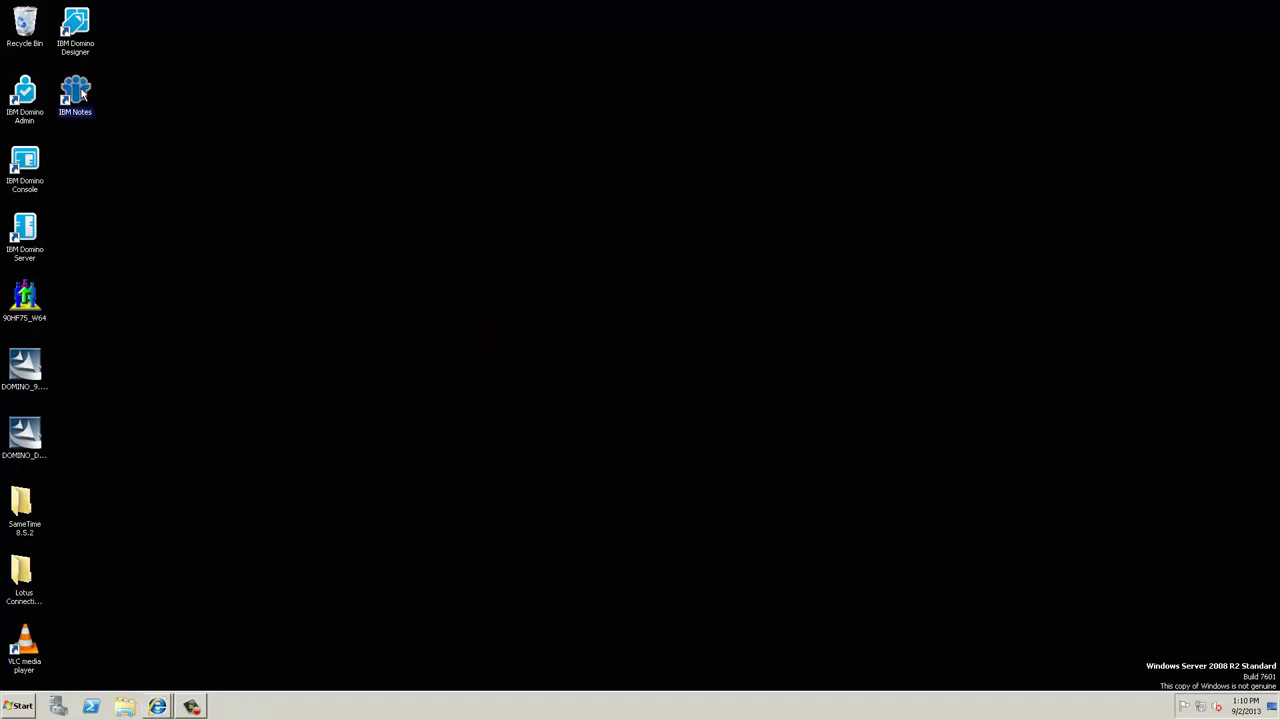
drag(78, 32, 189, 106)
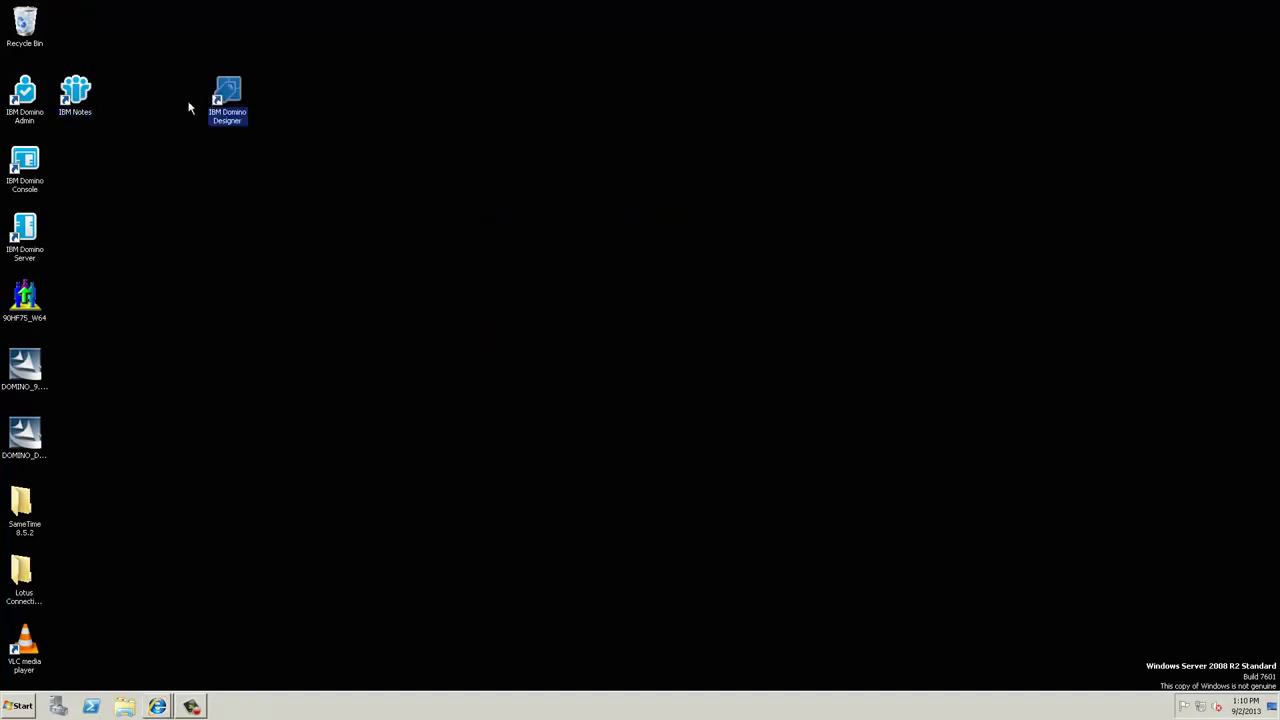
drag(84, 97, 226, 166)
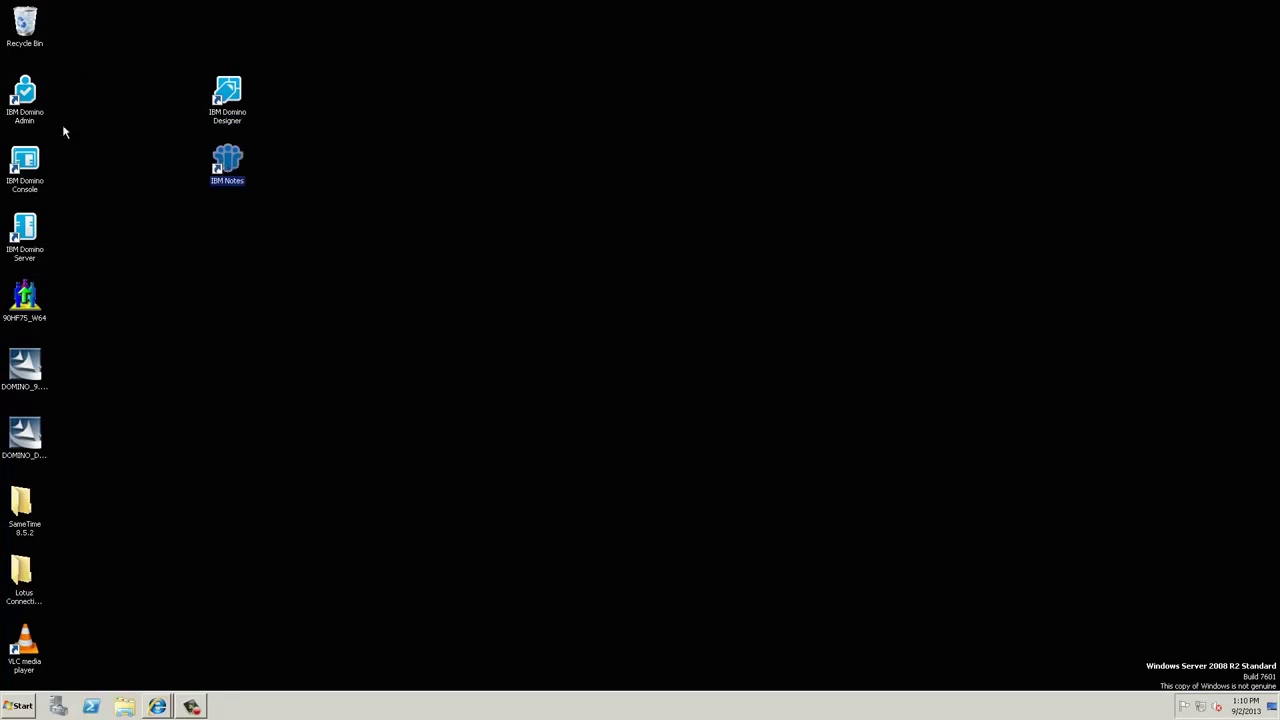
drag(30, 97, 231, 225)
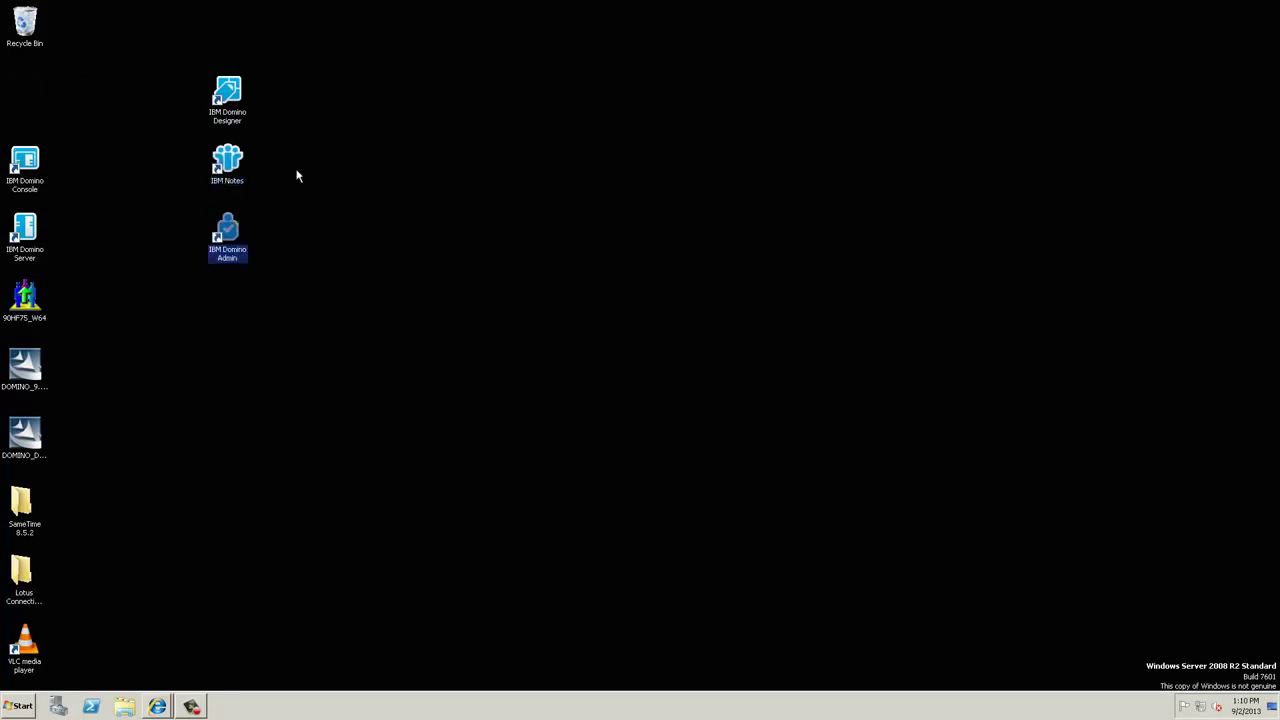
double_click(227, 160)
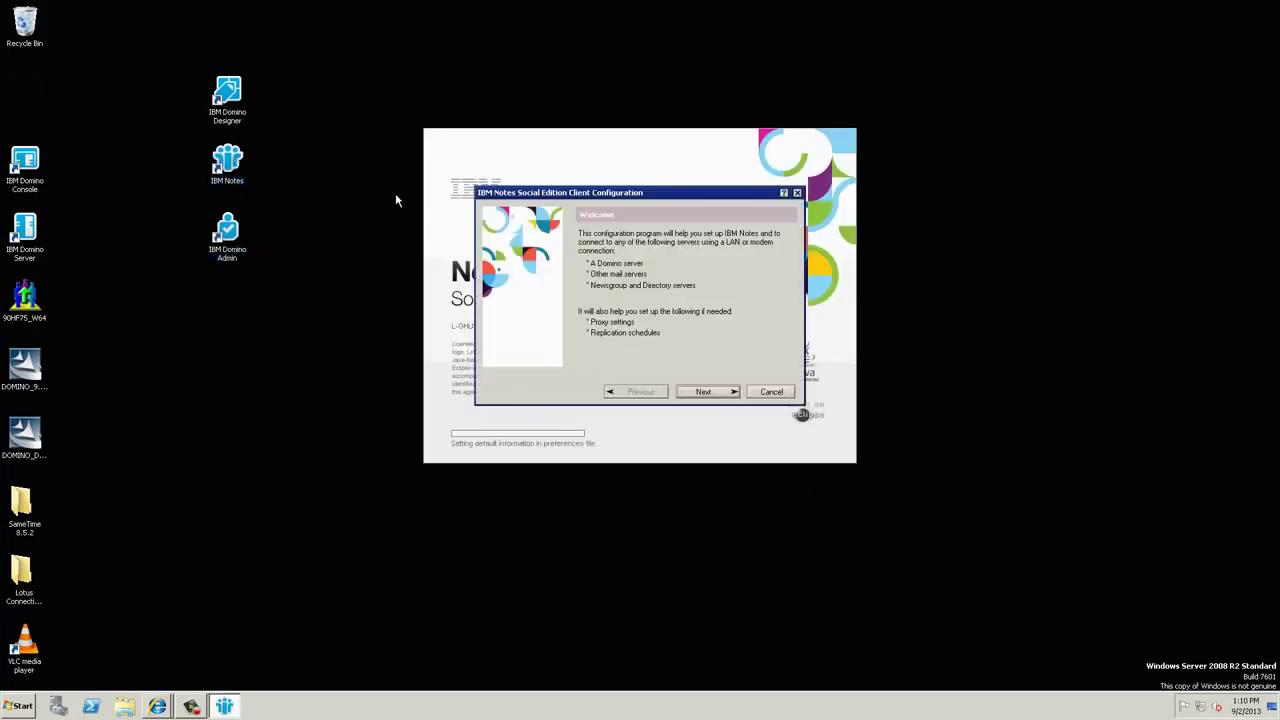
Step: Enter Administrator as the user name, then start the IBM Domino Console
click(706, 392)
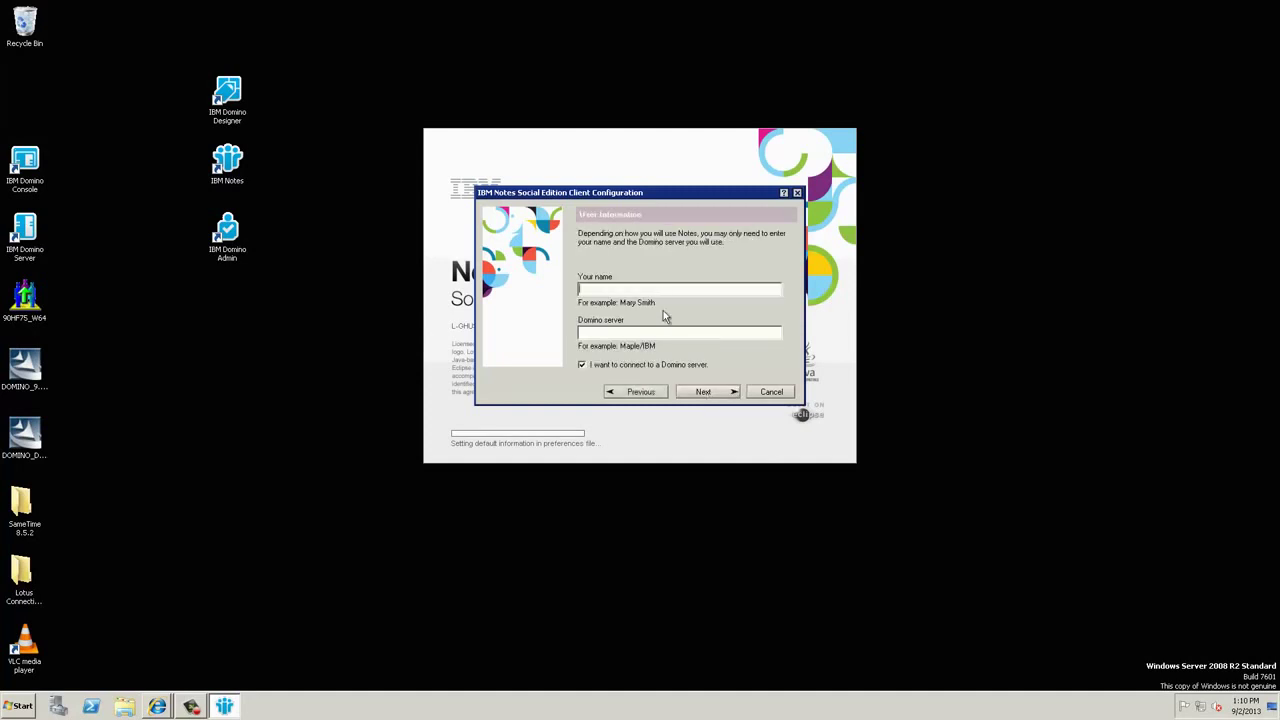
text(Administrator)
key(Tab)
click(37, 160)
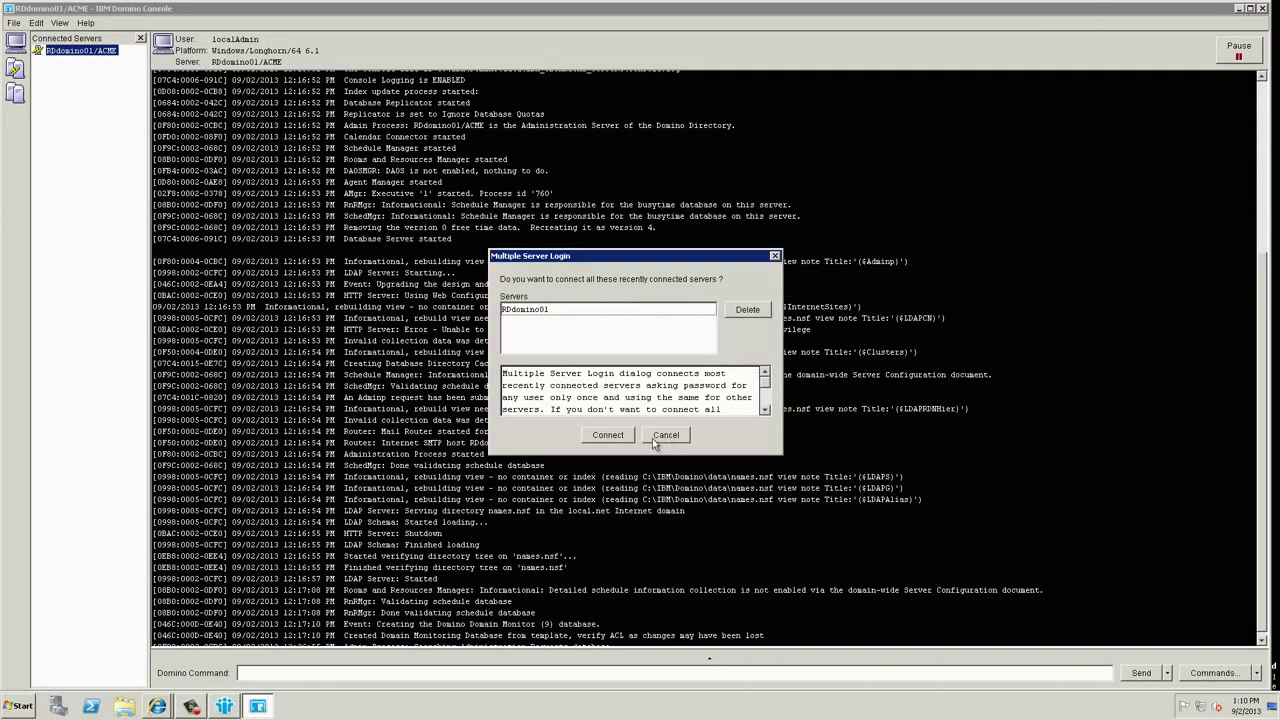
Step: Connect the Domino Console to the recent server RDdomino01/ACME and minimize it
click(607, 435)
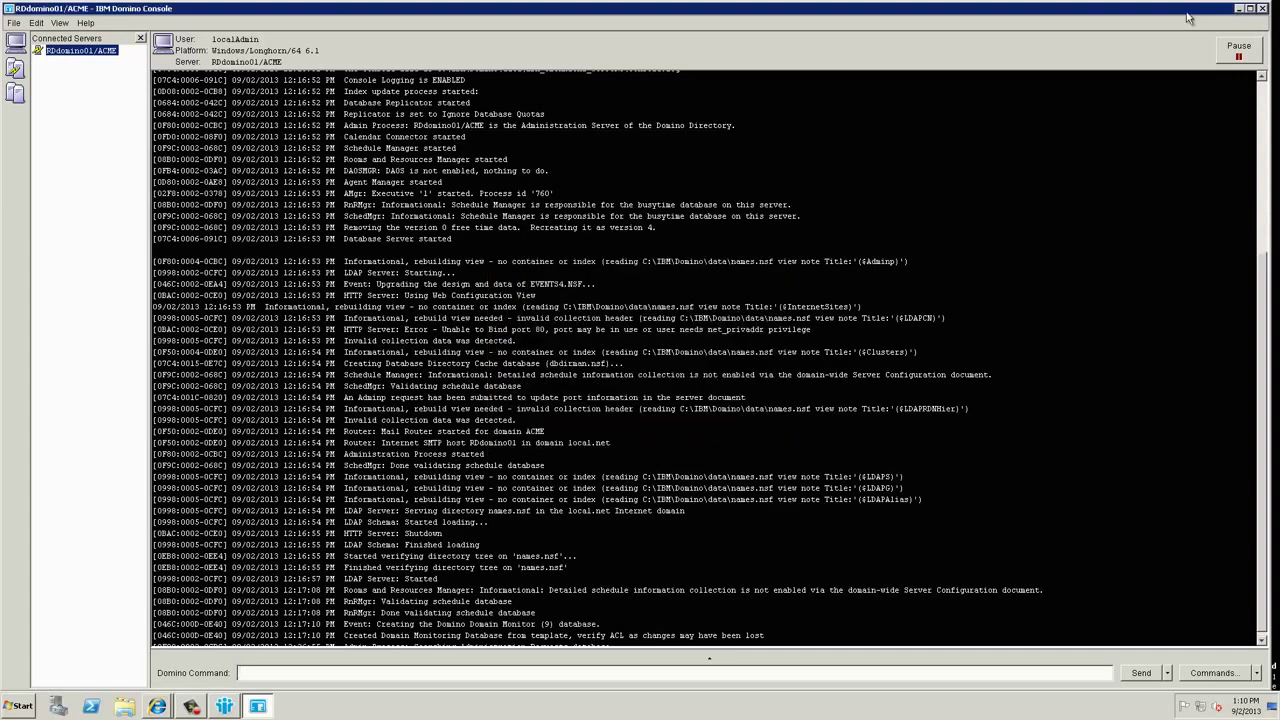
click(1240, 10)
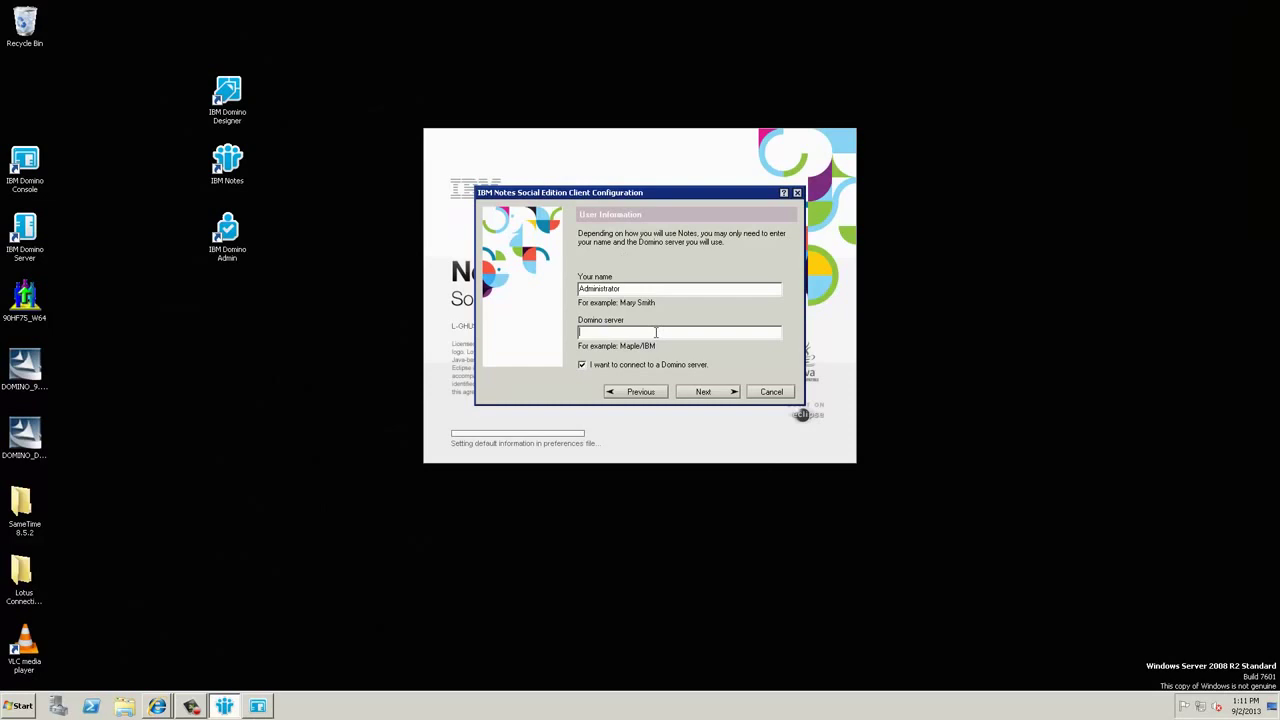
Step: Enter RDdomino01/ACME as the Domino server and log in with the administrator password
text(RDdomino01/ACME)
click(714, 395)
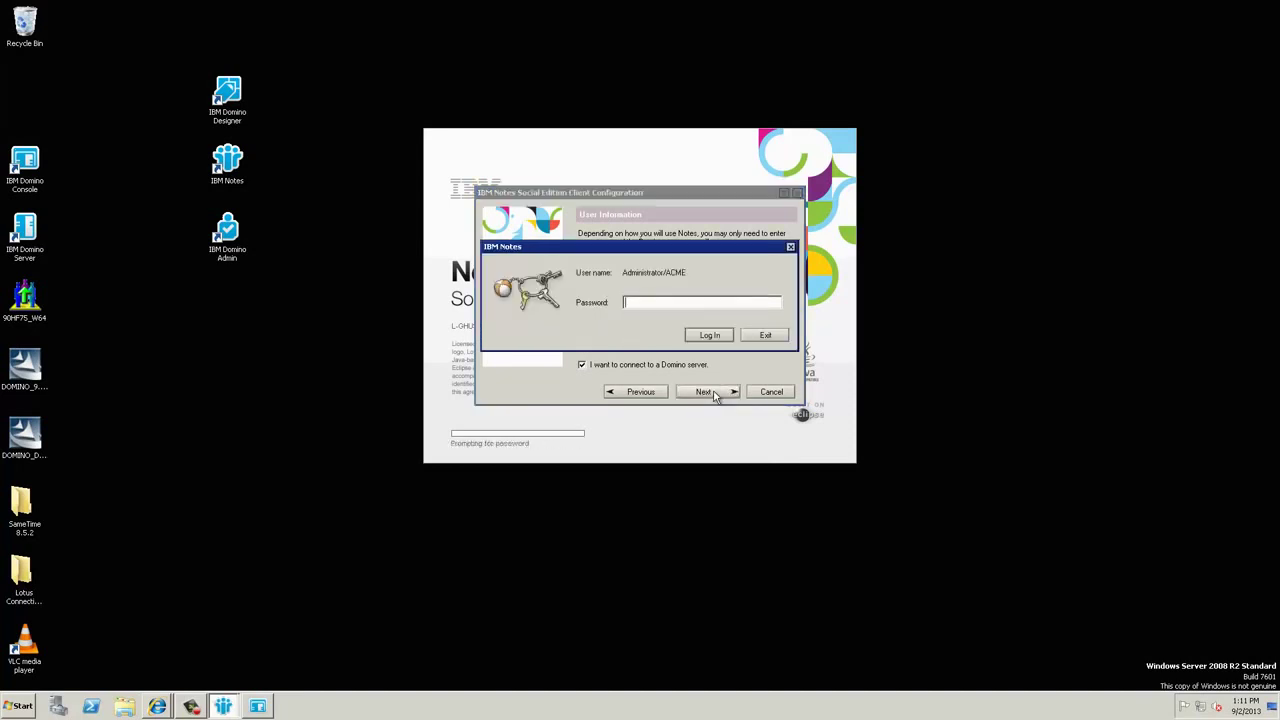
text(password)
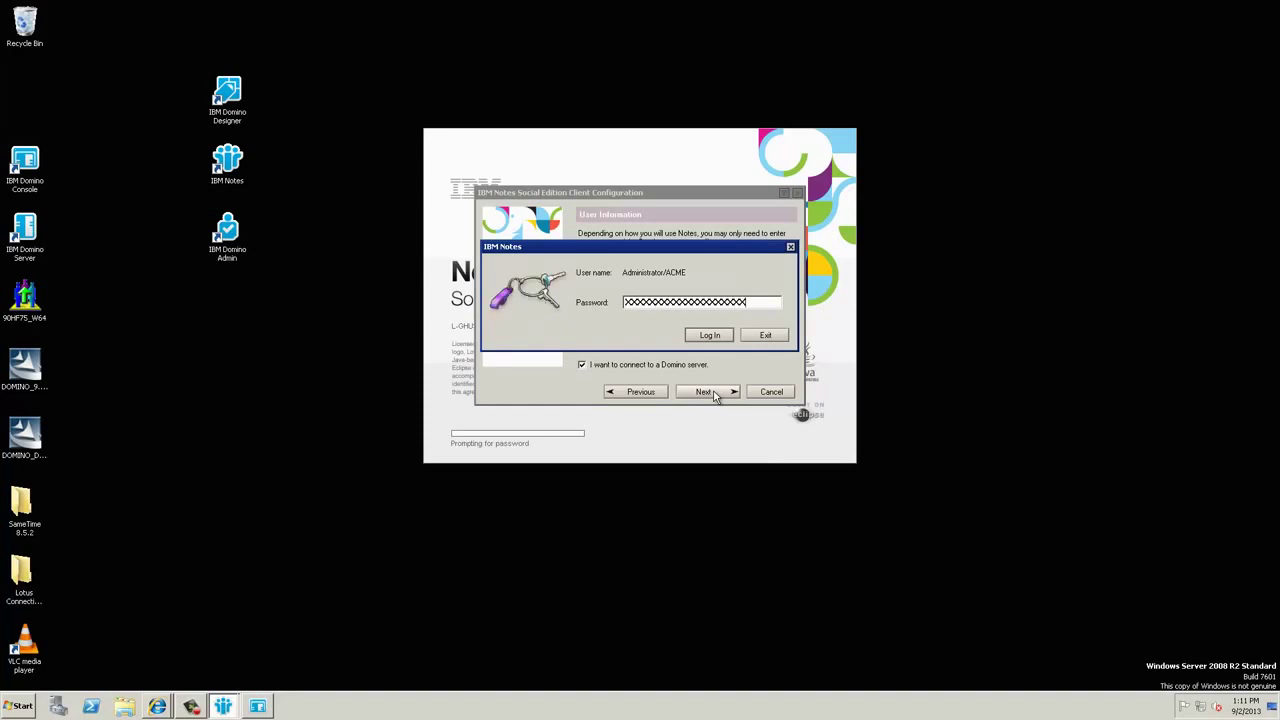
click(711, 335)
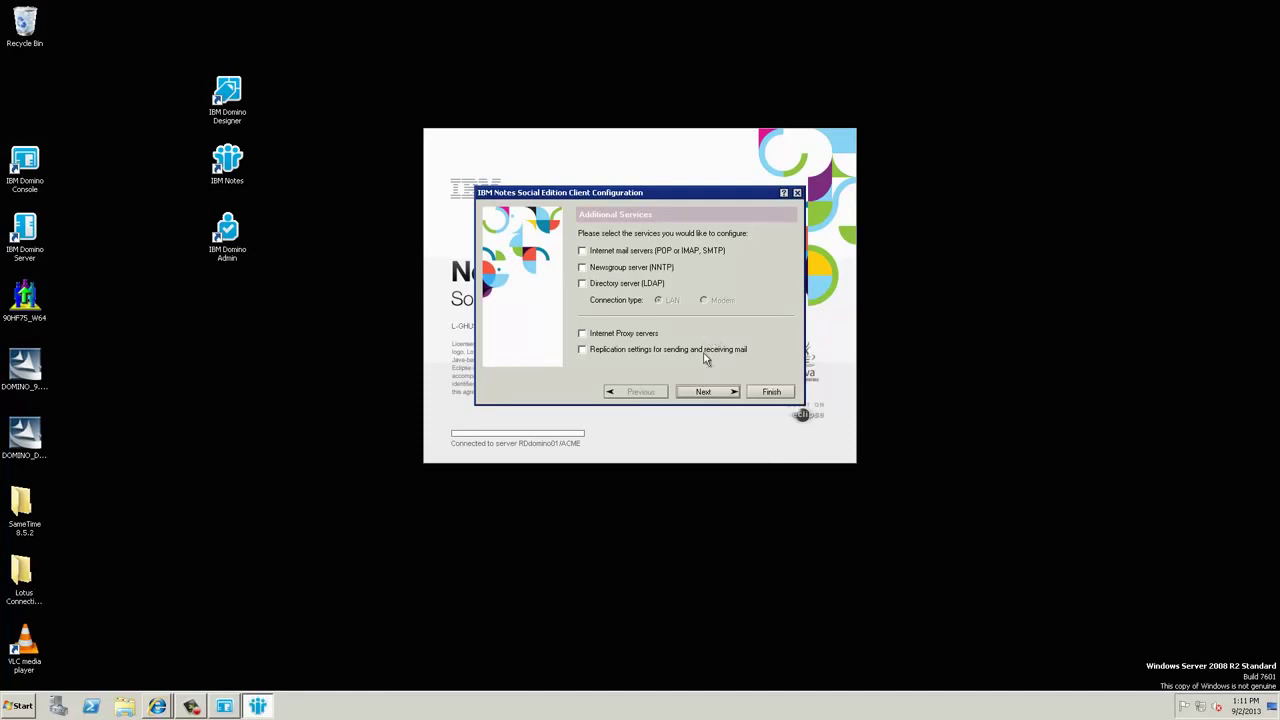
Step: Finish client configuration with all Additional Services left unchecked
click(762, 392)
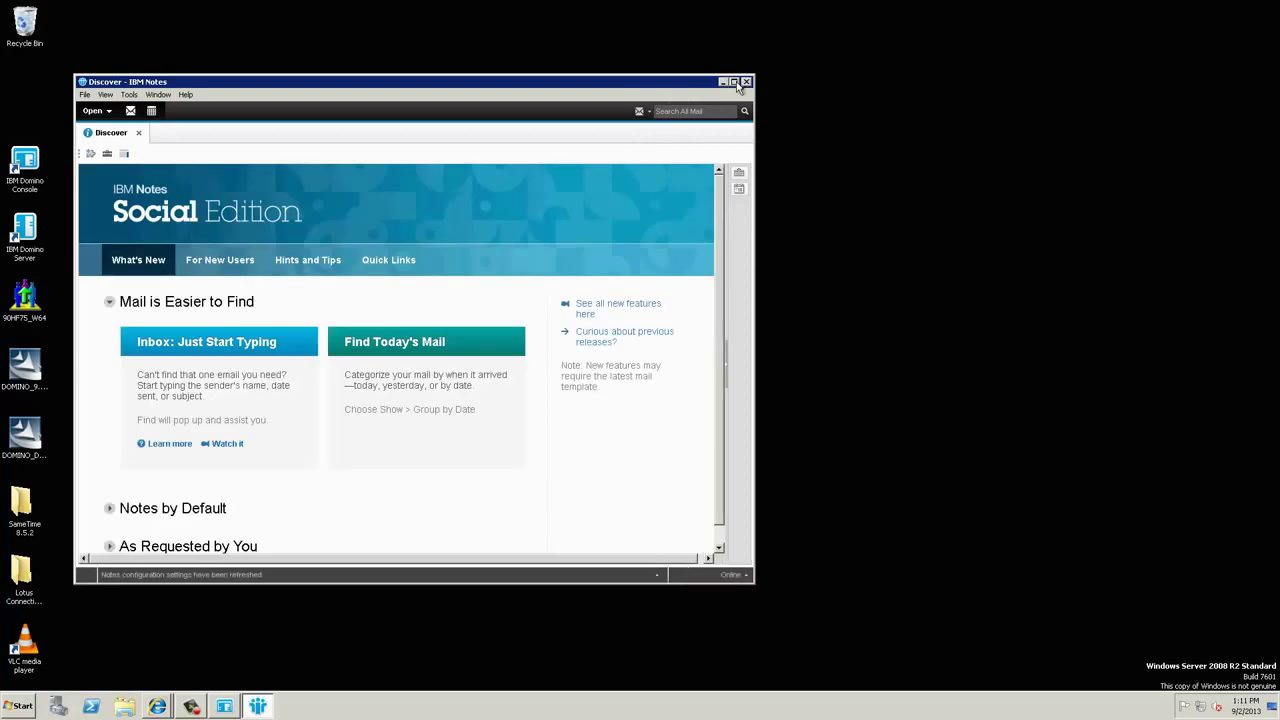
Step: Maximize the Notes window, close the Discover page, and open the Mail application
click(735, 82)
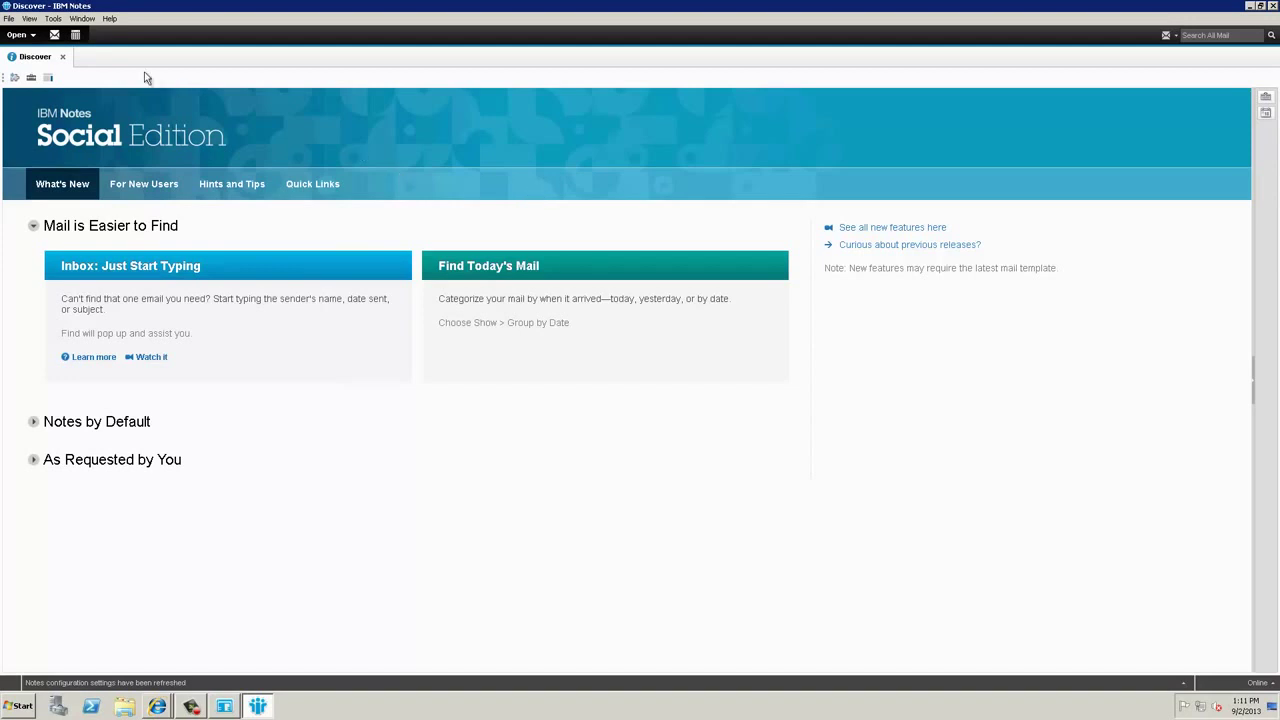
click(62, 56)
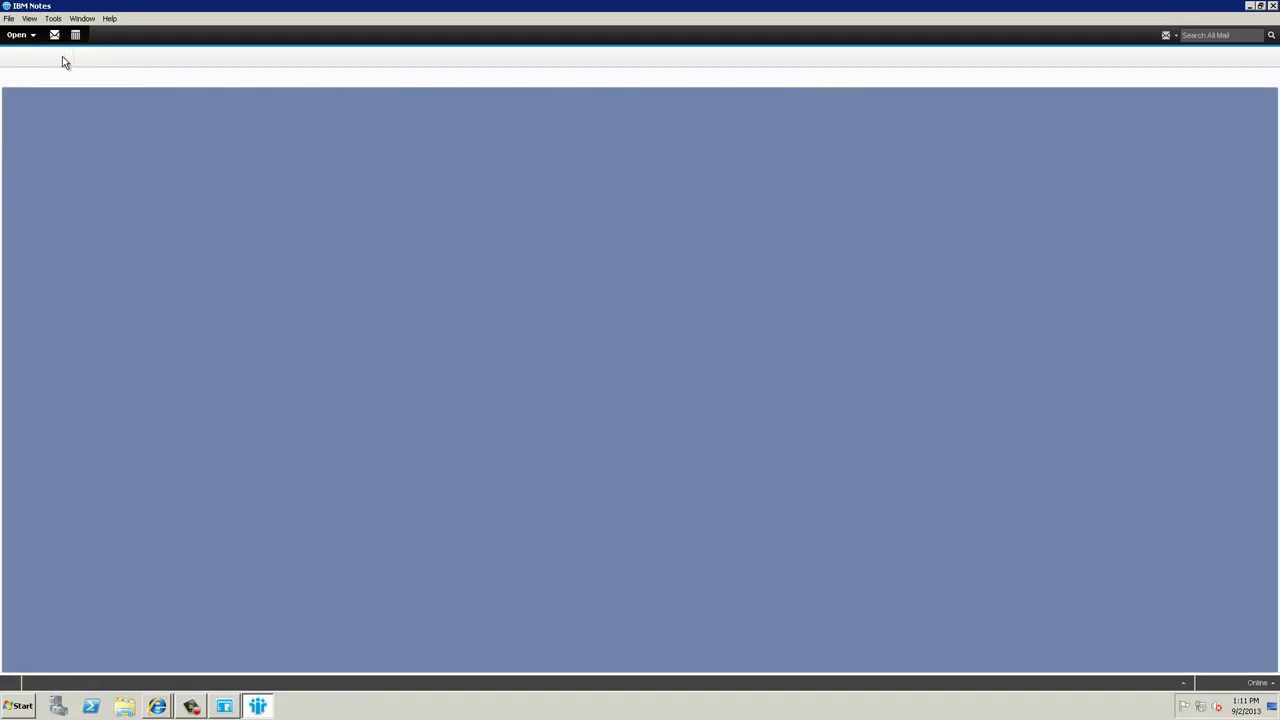
click(22, 35)
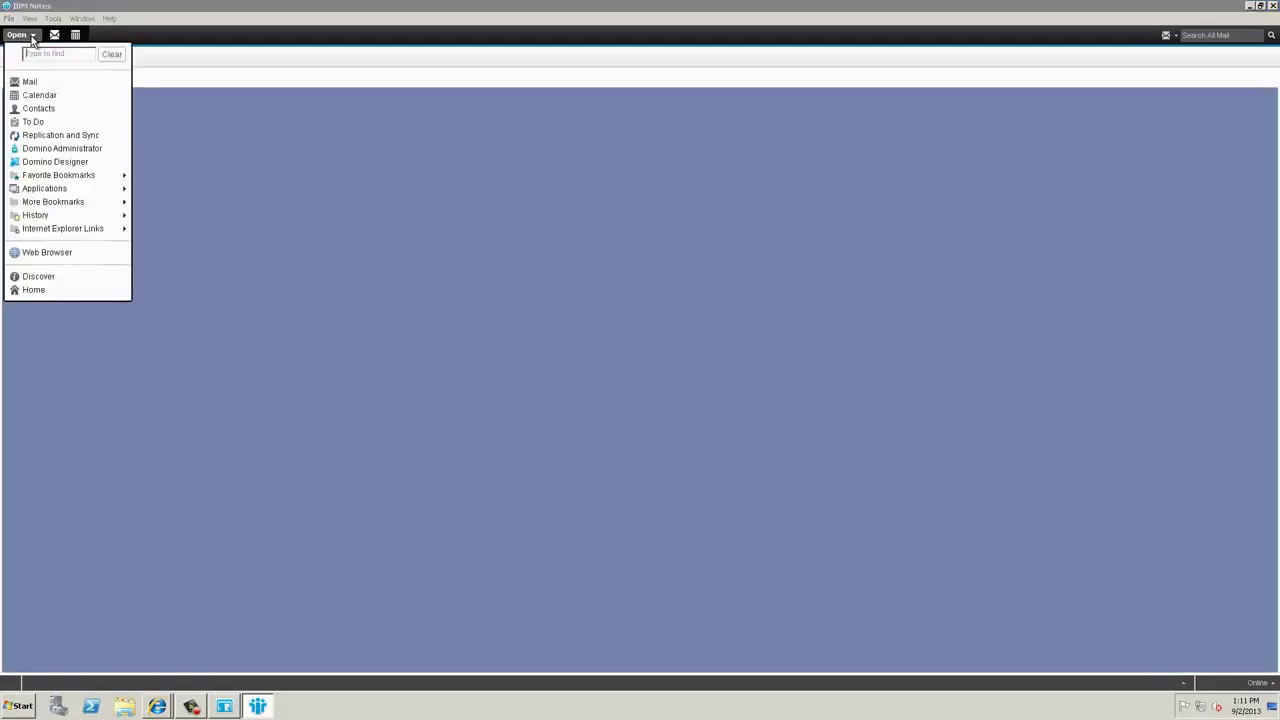
click(31, 82)
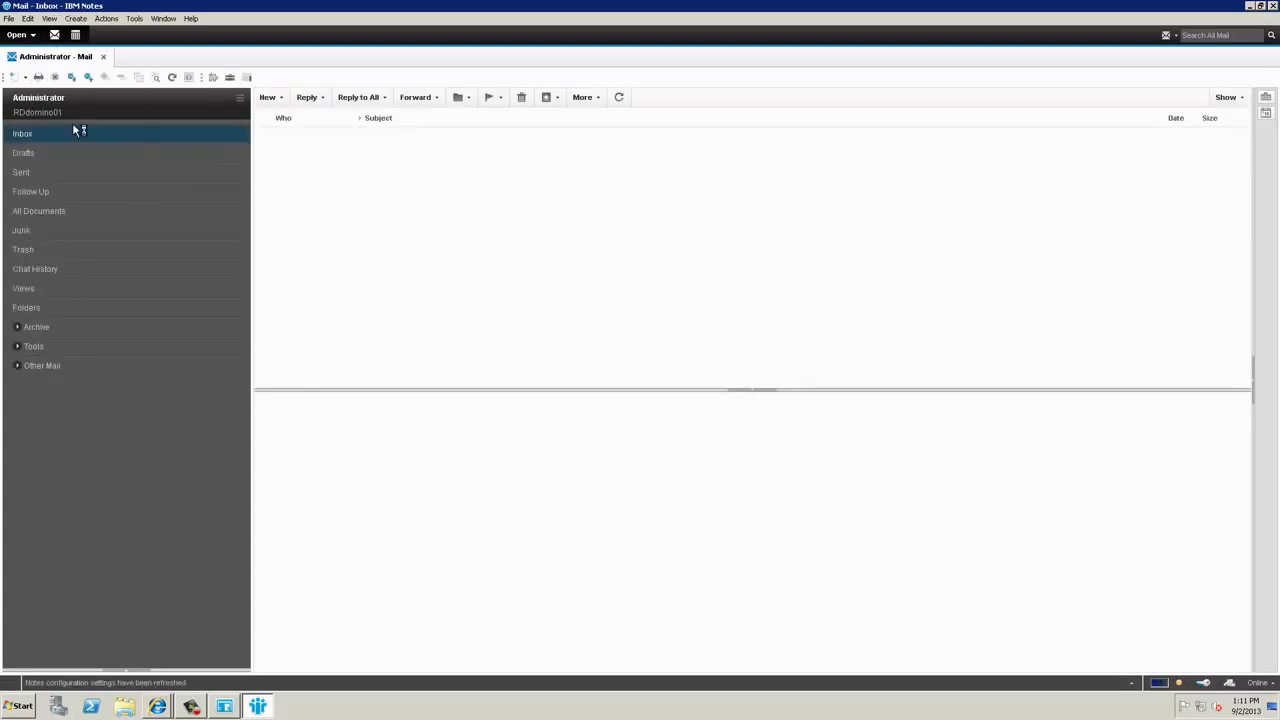
Step: Start a new blank mail message from the Administrator Inbox
click(269, 97)
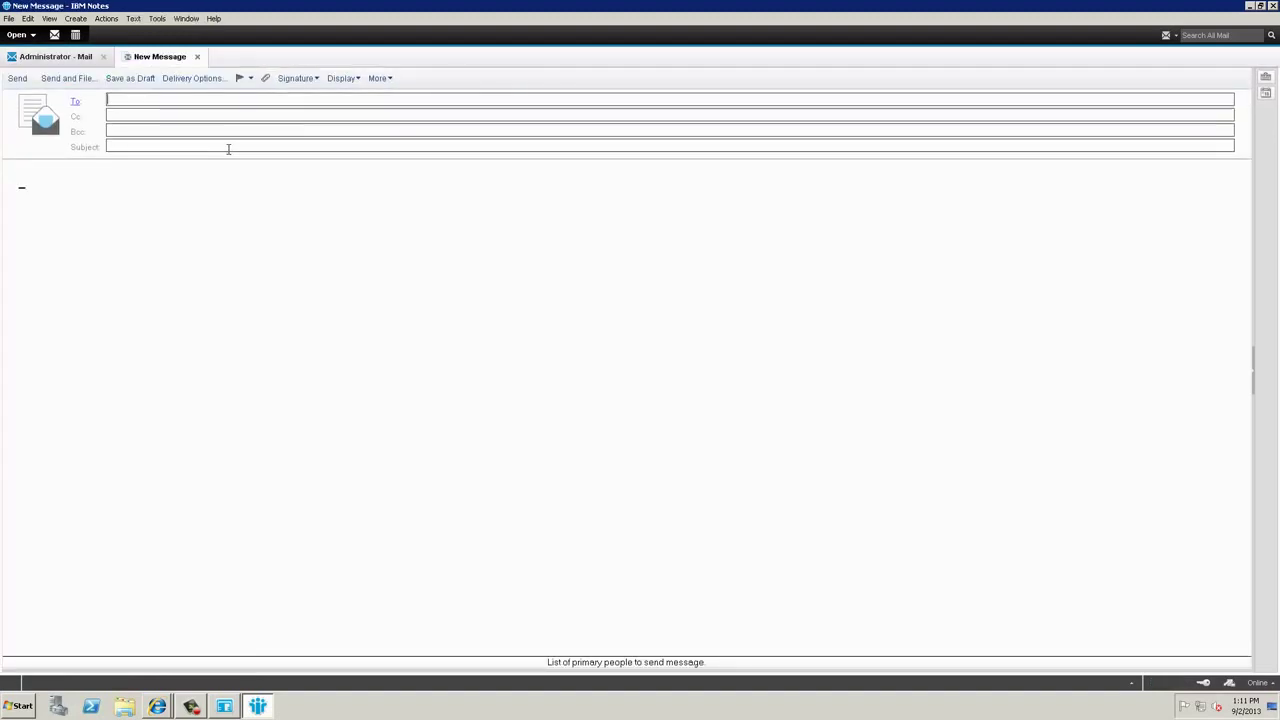
Step: Address the message to 'administrator', resolved from the directory as Administrator/ACME
text(administrator)
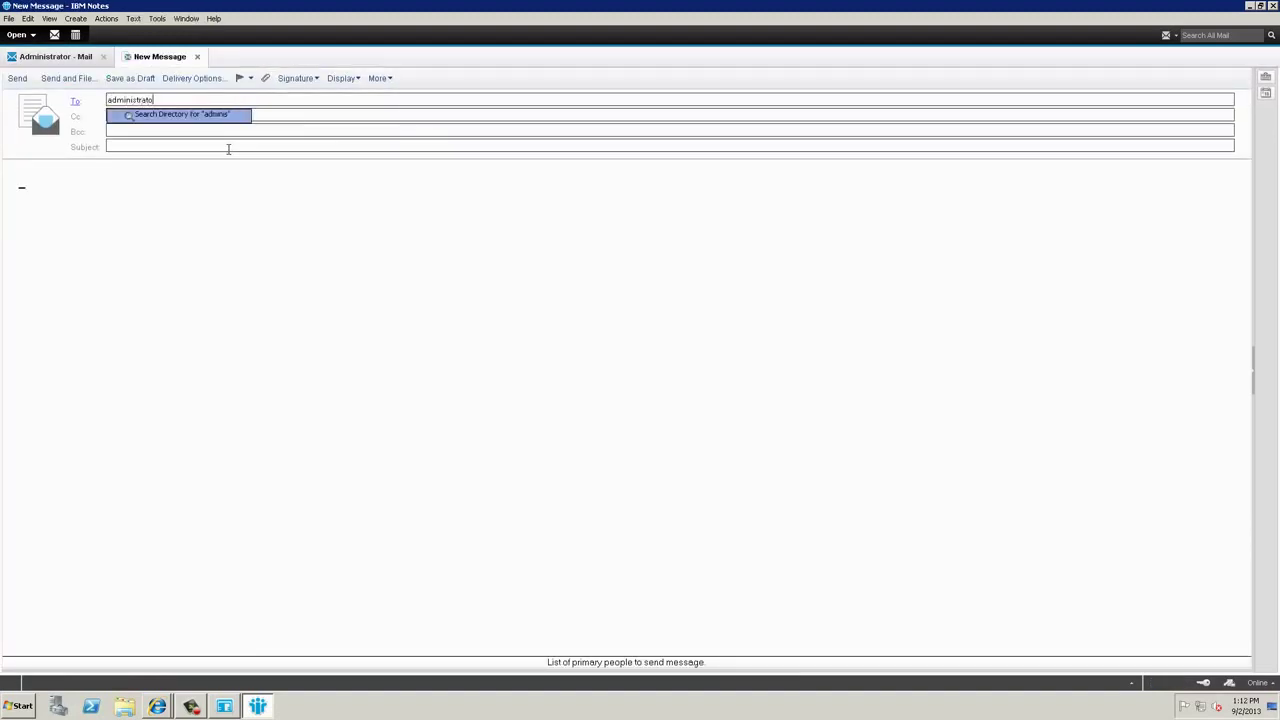
key(Return)
click(224, 146)
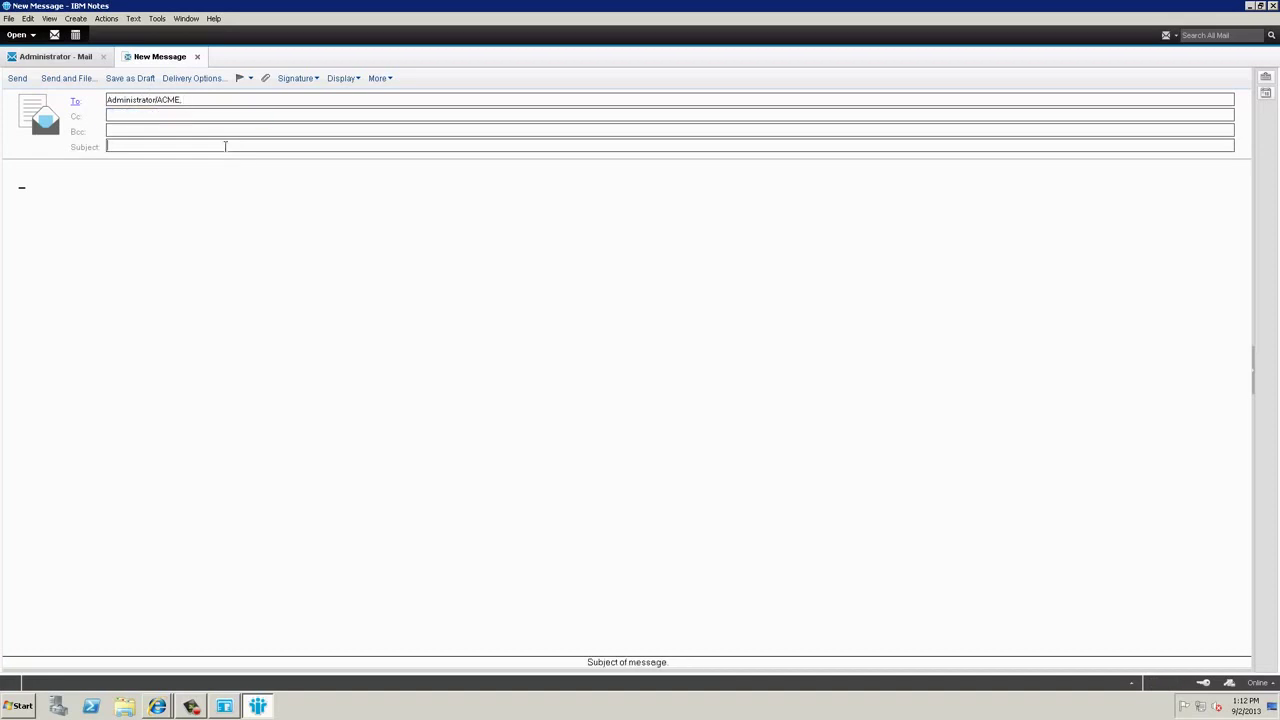